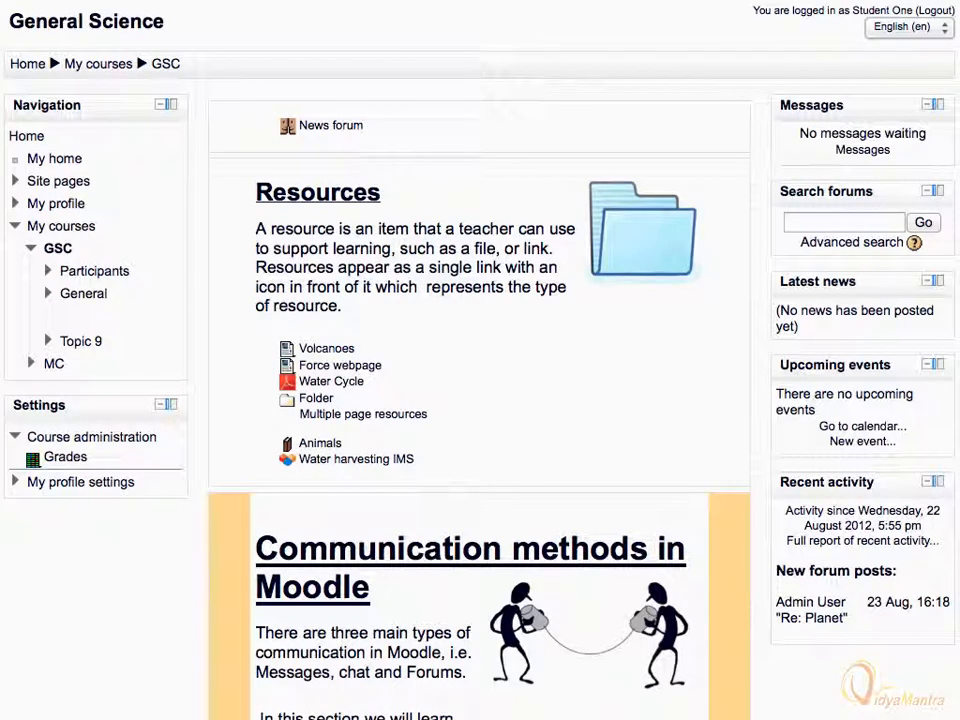
scroll(480, 360, down, 5)
scroll(480, 360, down, 5)
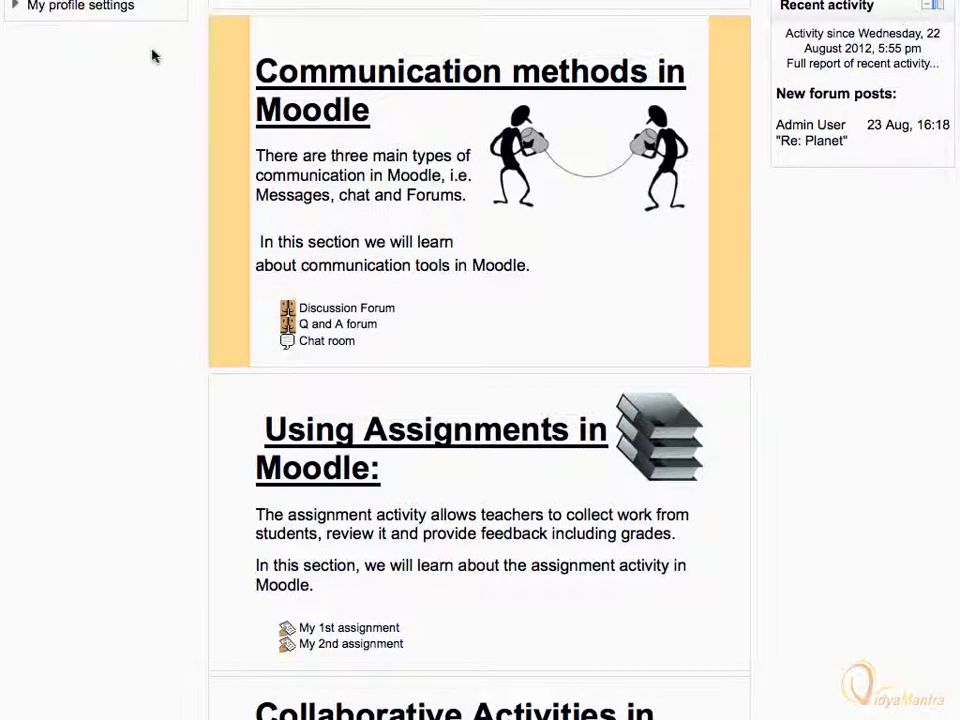
Enter the course's Discussion Forum from the course page
click(380, 309)
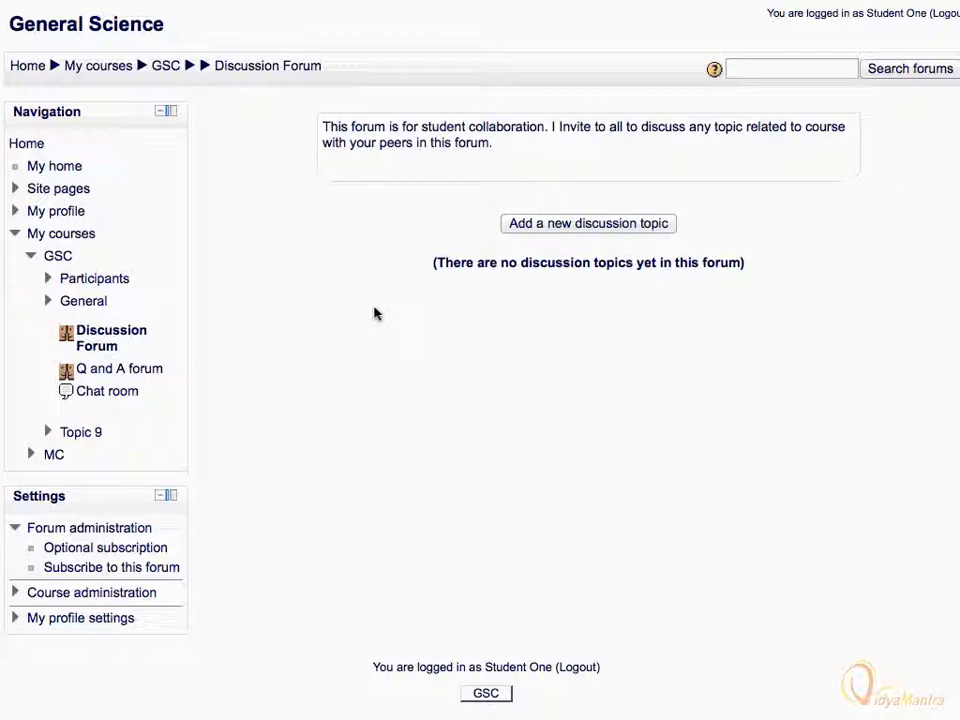
Start a new topic with subject 'Global warming' and a greenhouse-gas explanation as the message
click(596, 226)
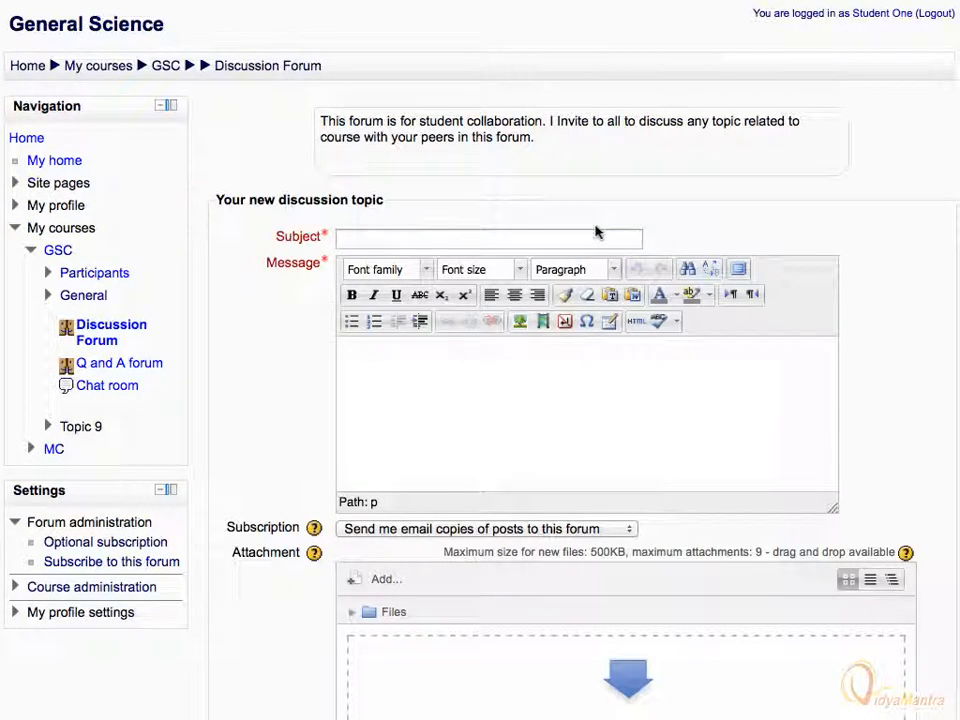
click(360, 238)
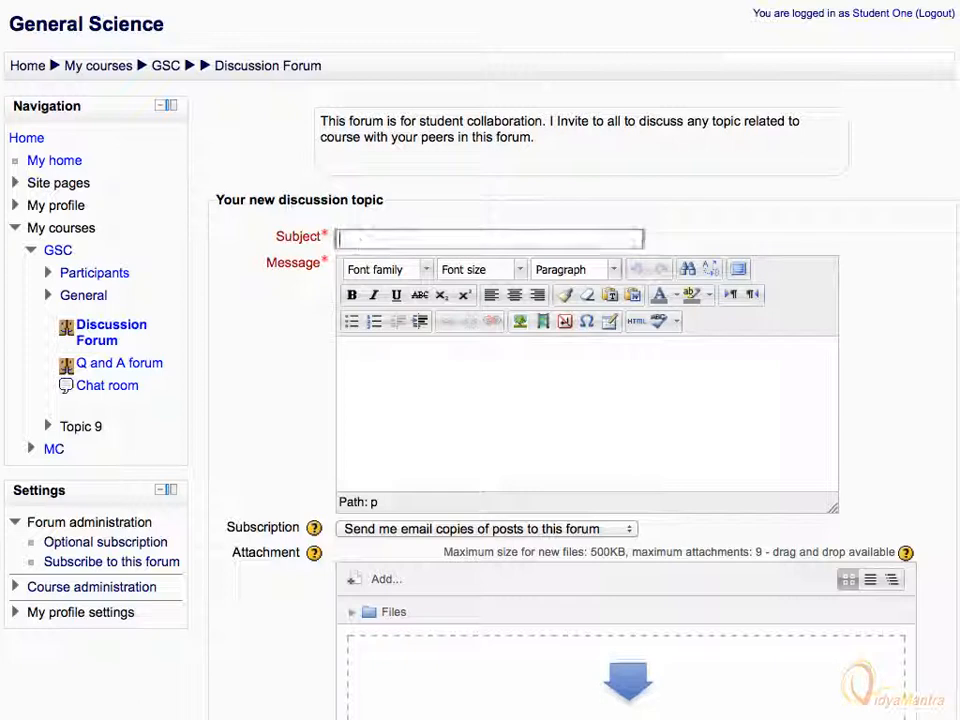
text(Global warmirig)
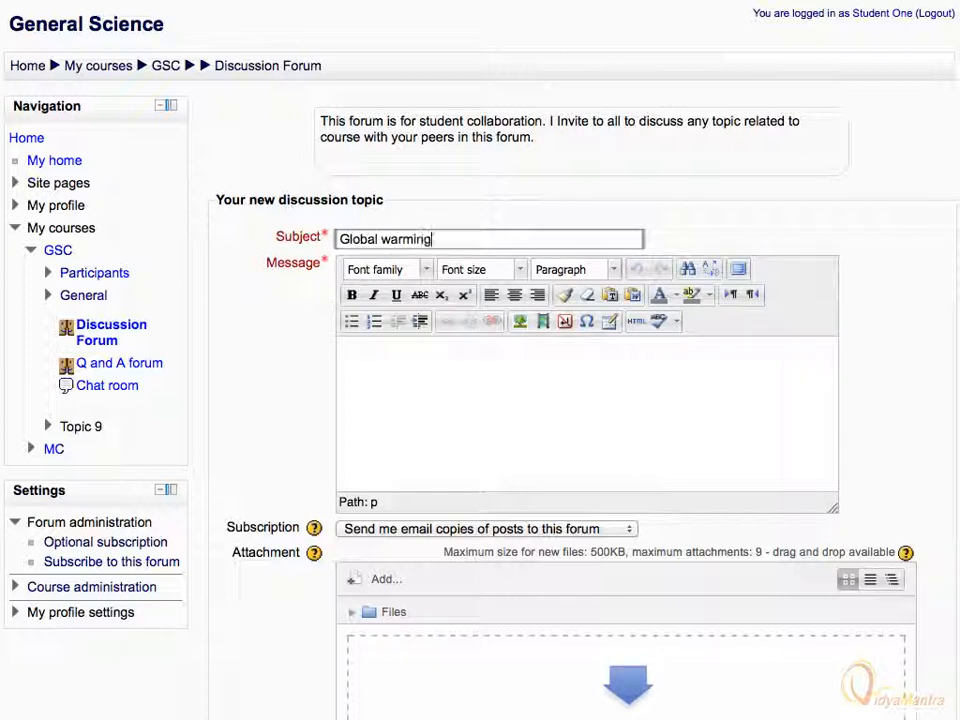
click(351, 354)
text(Global wa)
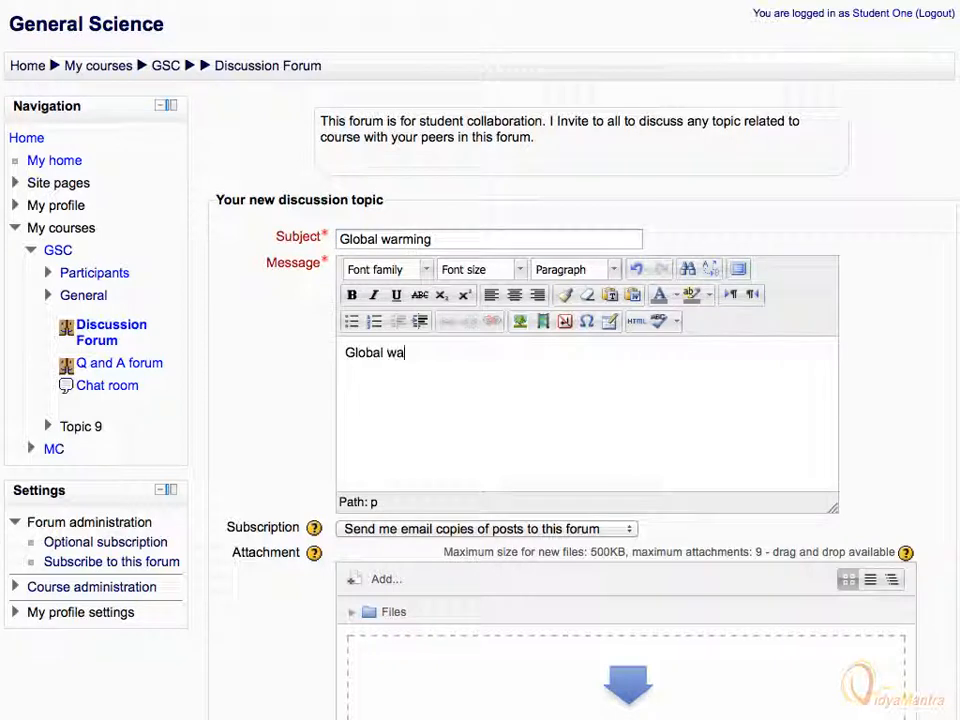
text(rming is the increase of Earth's average surface temperature due to effect of greenhouse gases, such as carbon dioxide emissions from burning fossil fuels or from deforestation, which trap heat that would otherwise escape from Earth.)
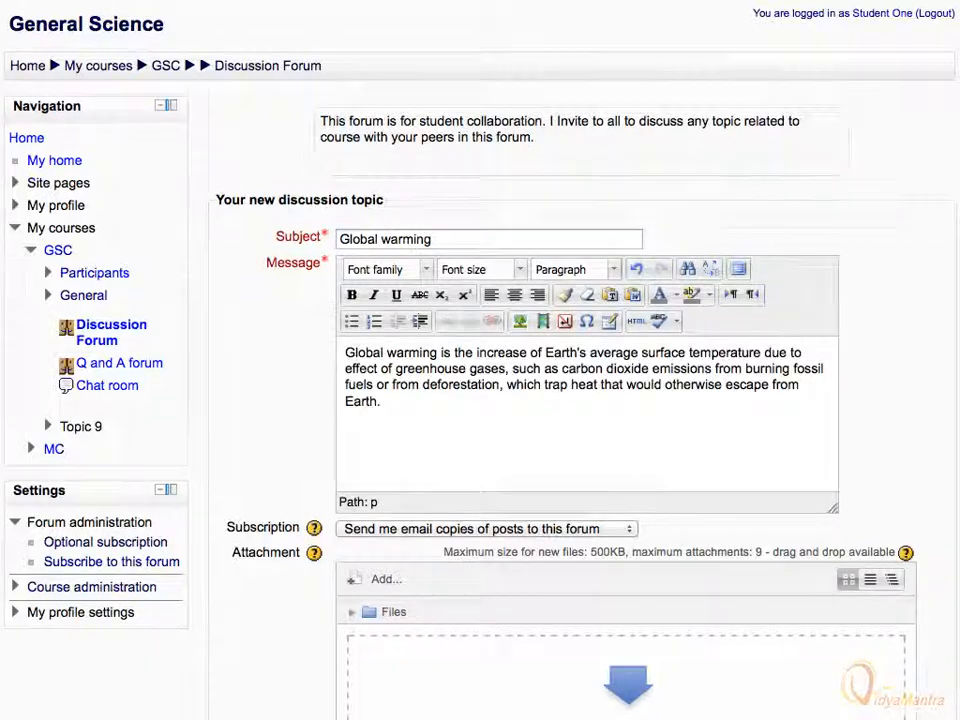
scroll(351, 352, down, 5)
scroll(351, 352, down, 3)
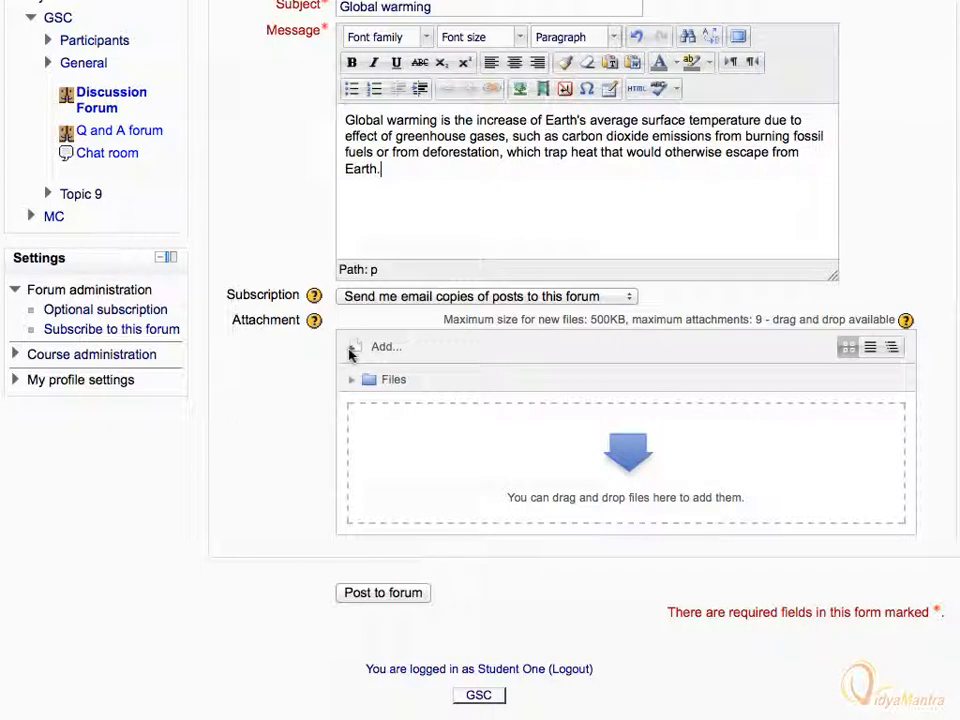
Post the topic so the forum lists 'Global warming' by Student One with 0 replies
click(378, 594)
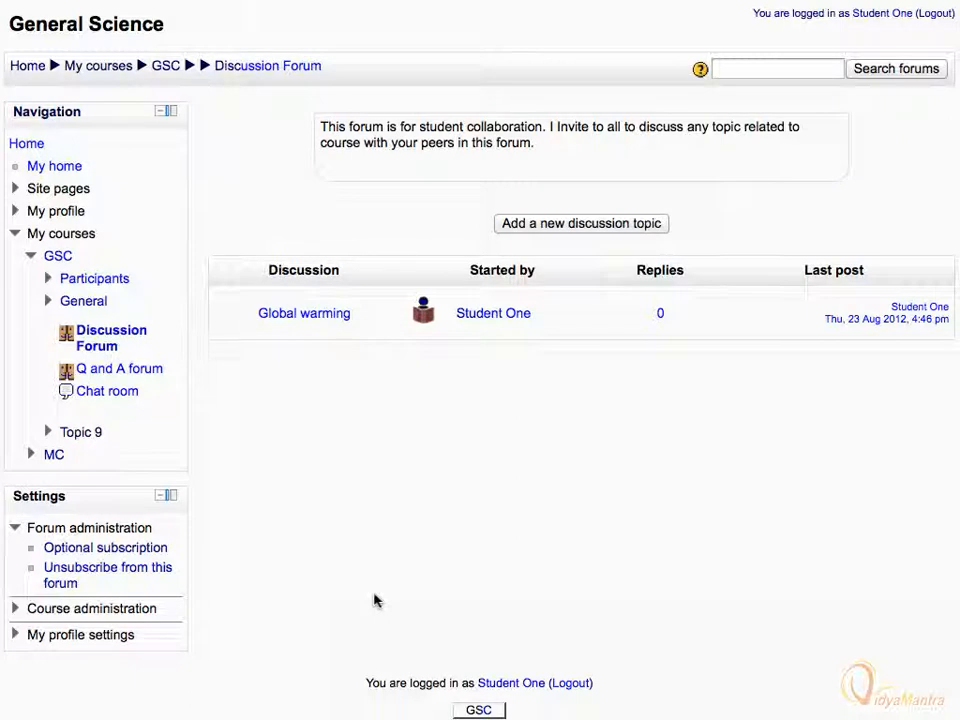
View the 'Global warming' thread and step focus through its Edit, Delete, Reply and Unsubscribe links
click(279, 318)
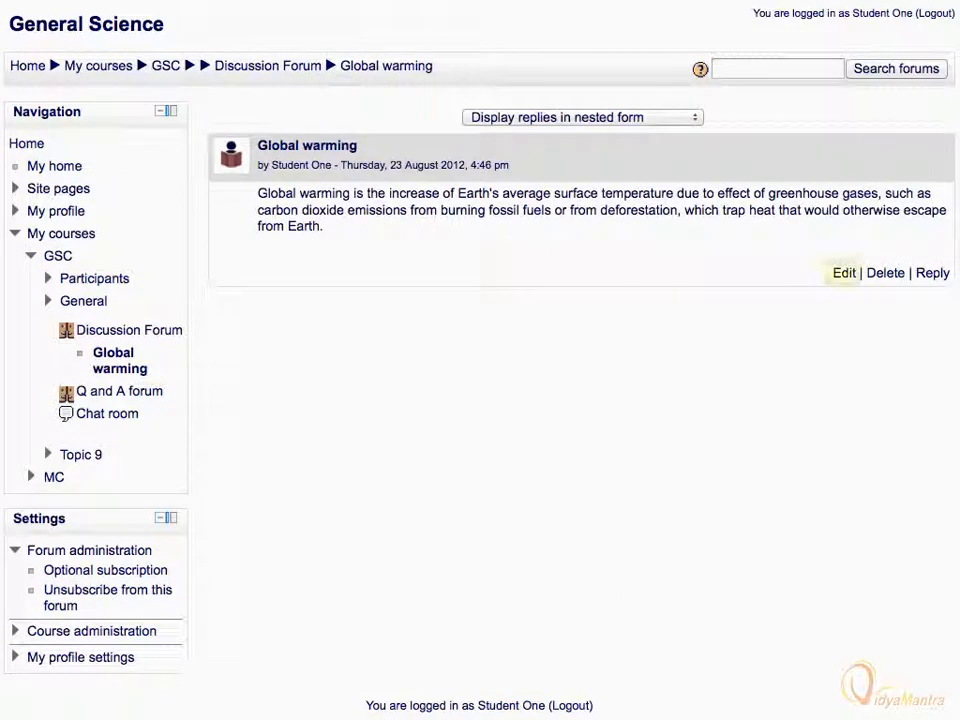
key(Tab)
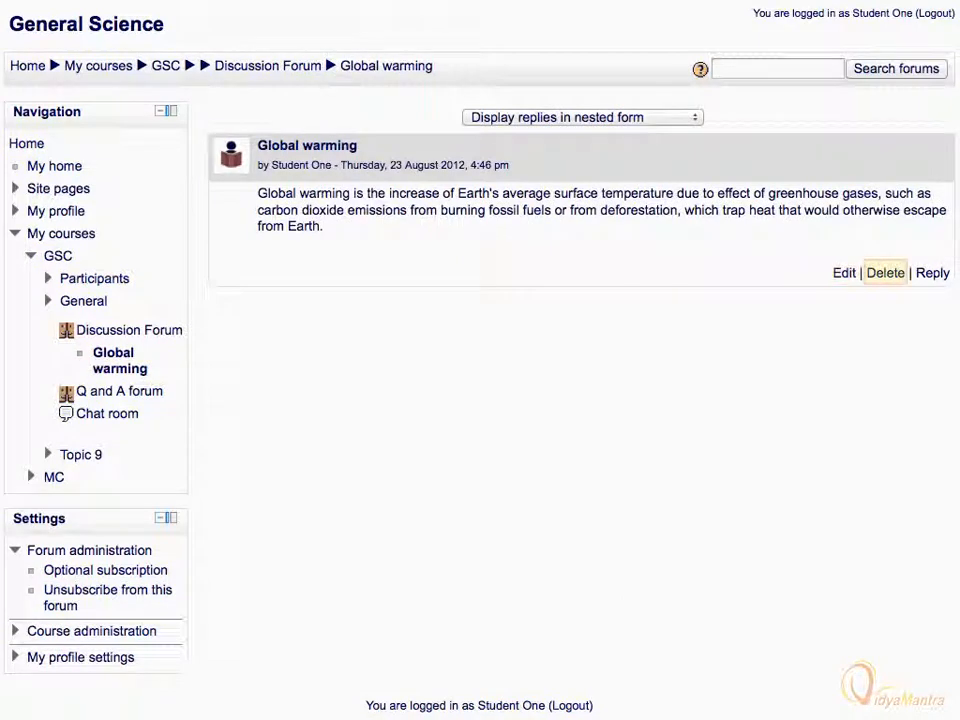
key(Tab)
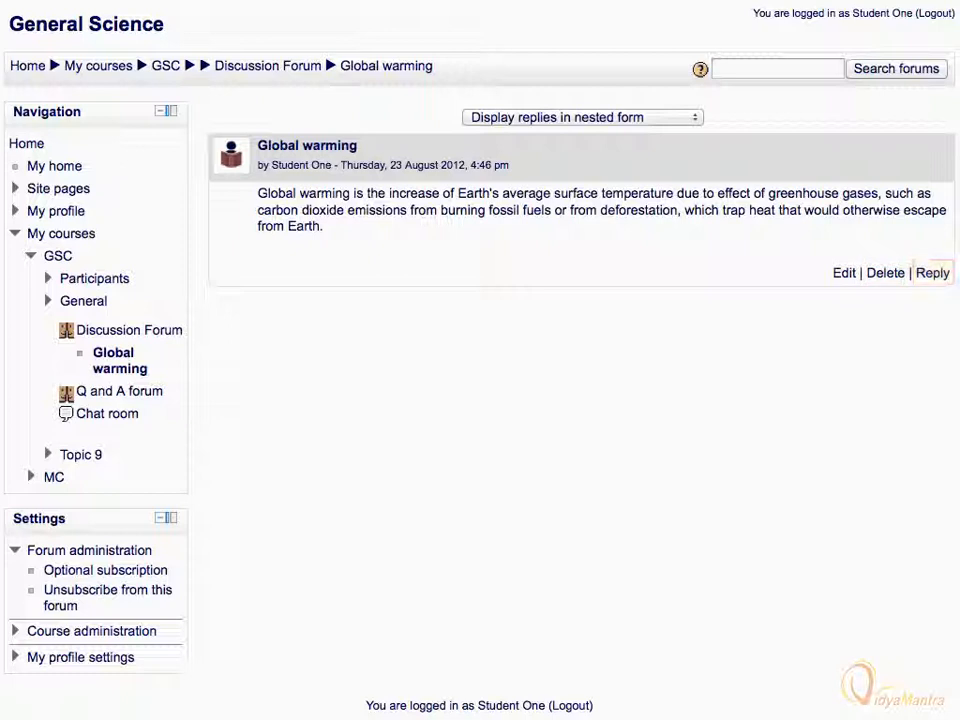
key(Tab)
key(Tab)
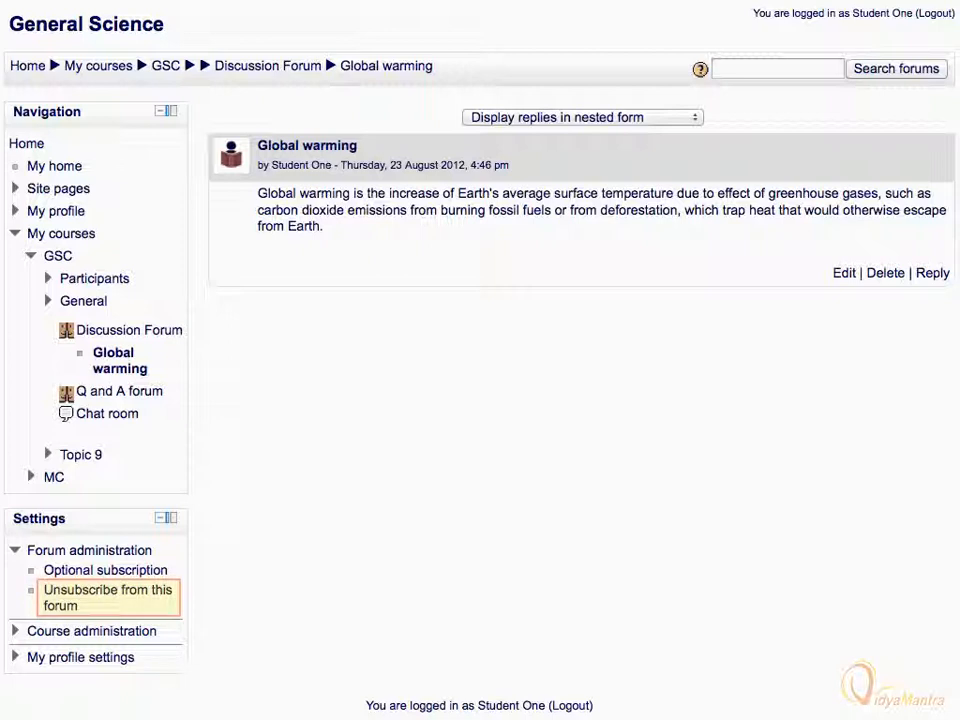
key(Tab)
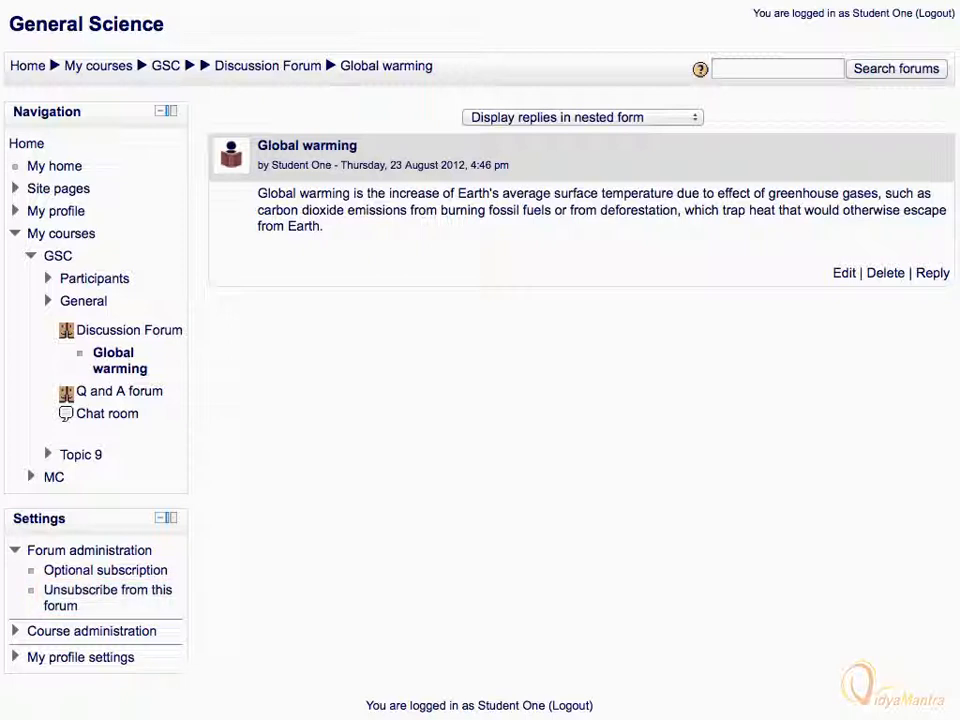